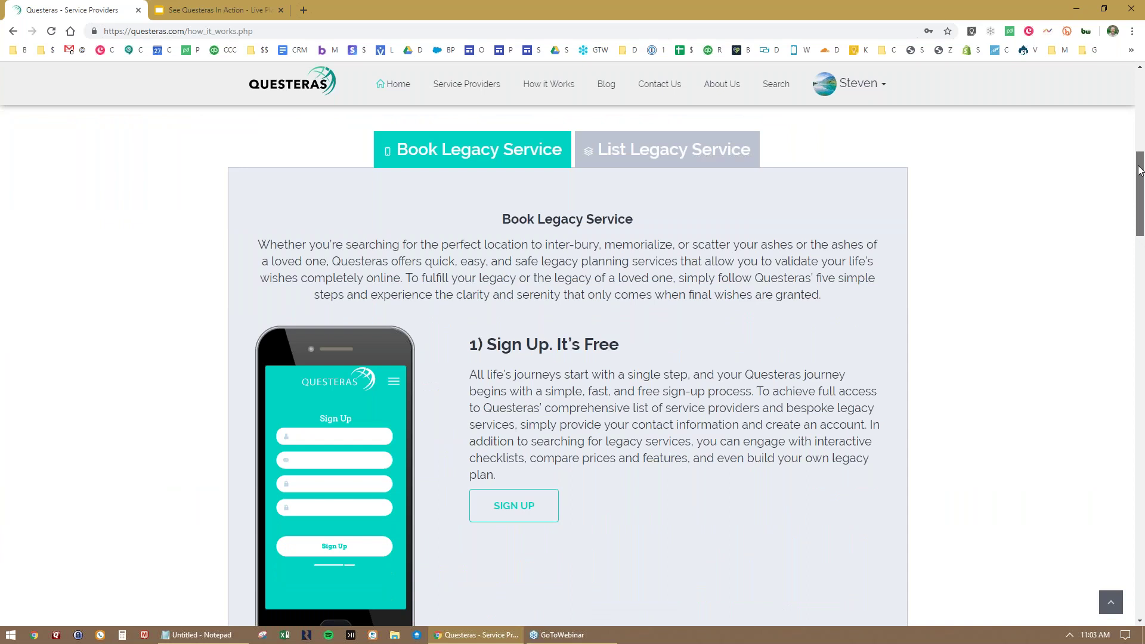
# Step: Read through the Book Legacy Service steps on the How it Works page and return to the page's beginning
pyautogui.moveTo(1140, 171); pyautogui.dragTo(1140, 305)
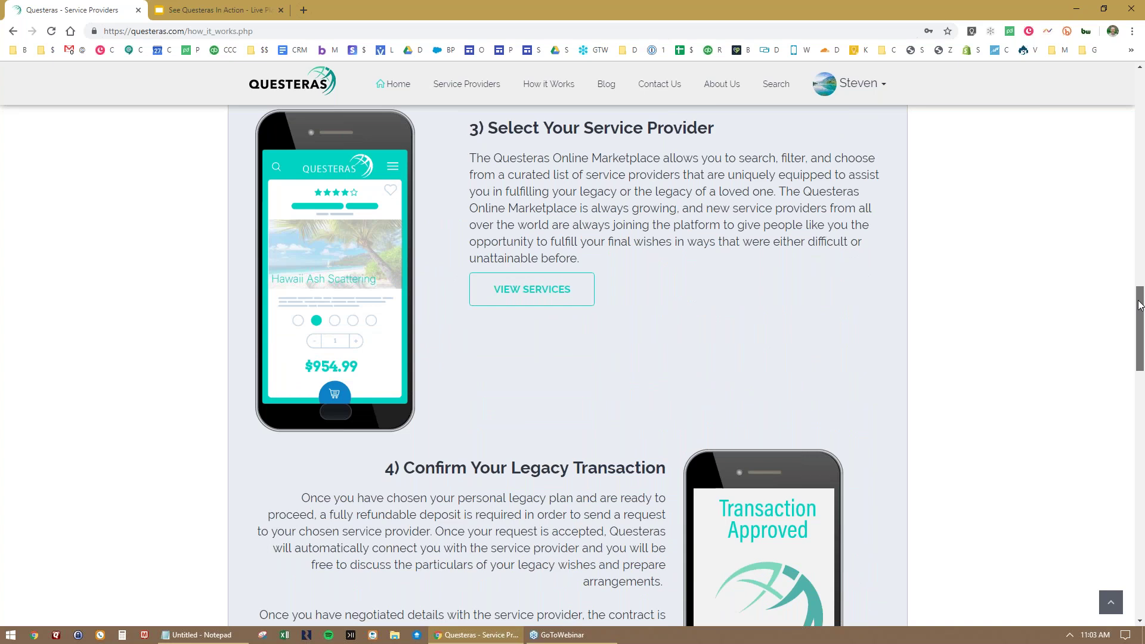
pyautogui.moveTo(1139, 306); pyautogui.dragTo(1140, 356)
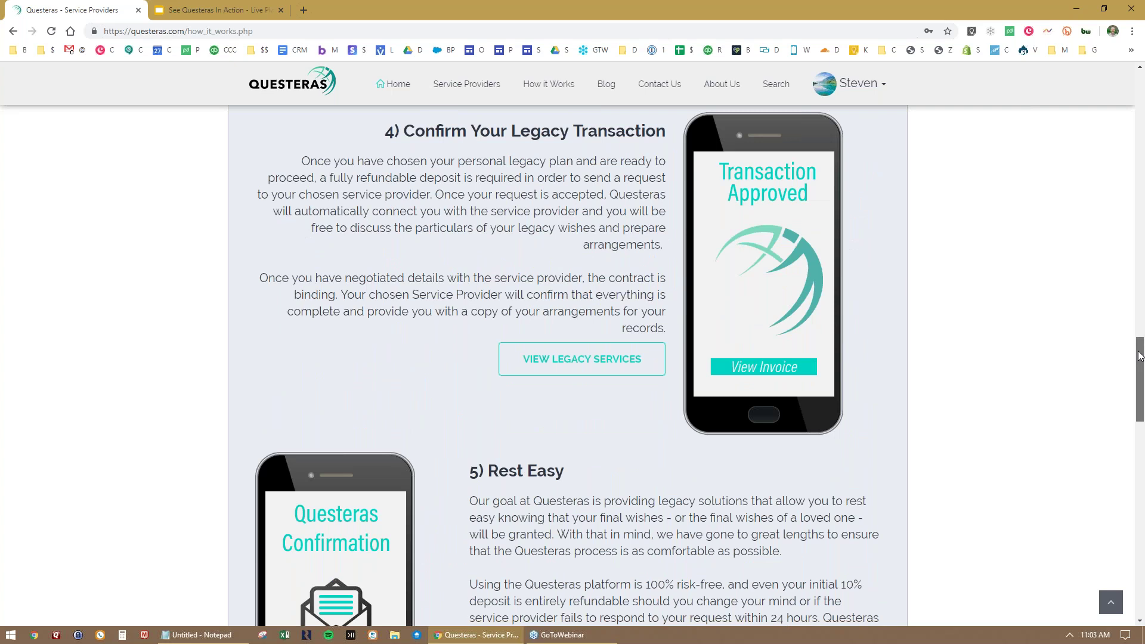
pyautogui.moveTo(1139, 356); pyautogui.dragTo(1139, 377)
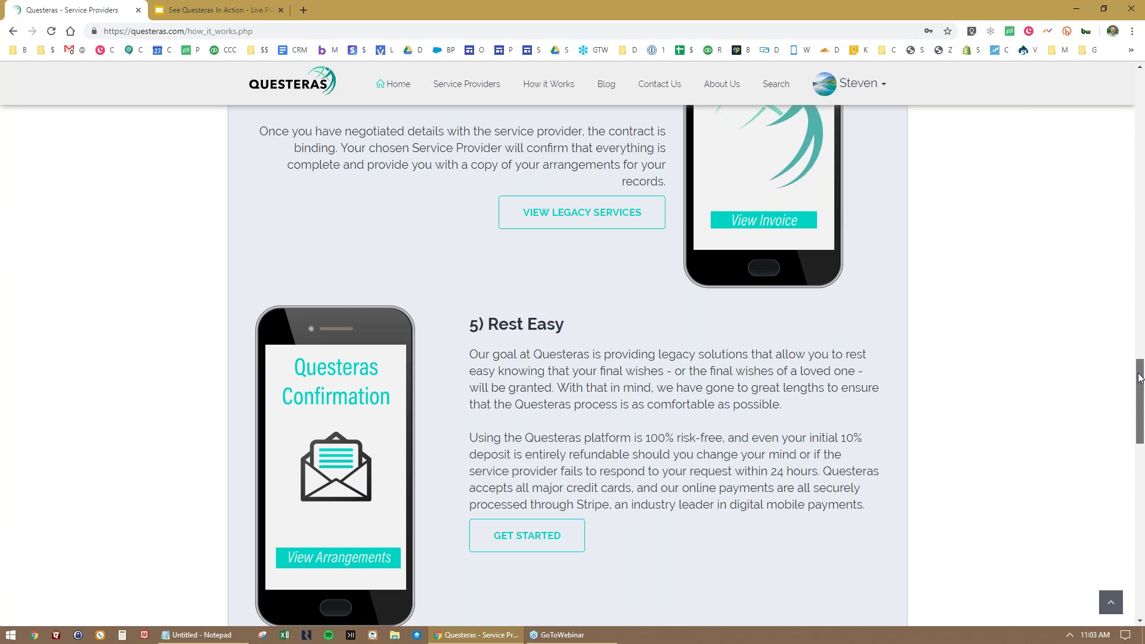
pyautogui.moveTo(1140, 377); pyautogui.dragTo(1140, 77)
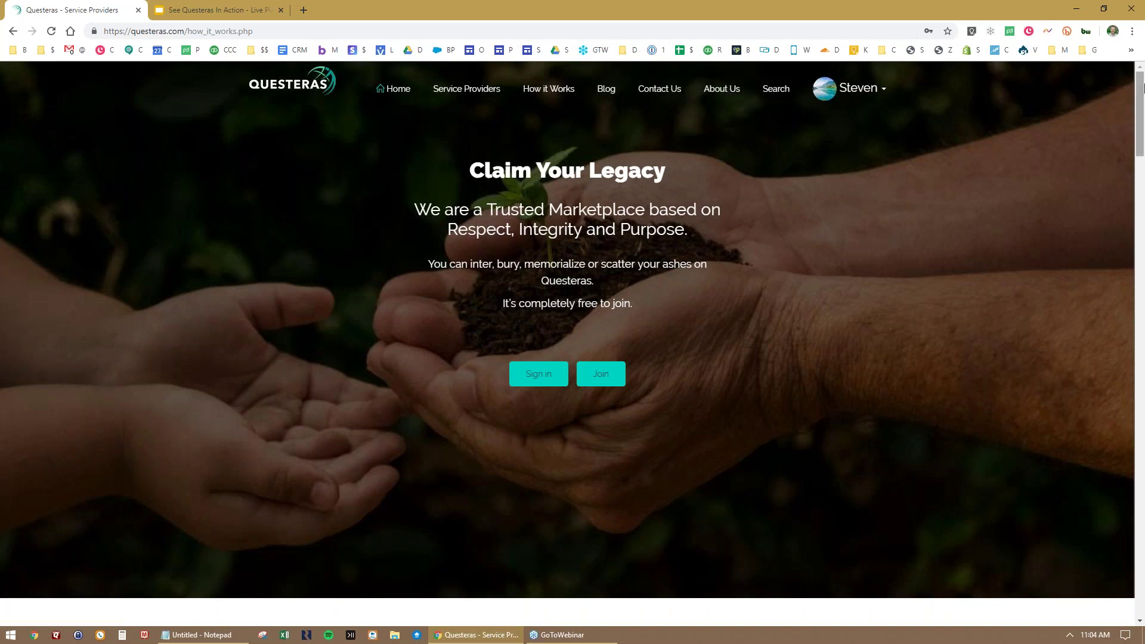
# Step: Open the service search, review the South Coast Family Funeral Services cremation listing down to its contact and deposit options, and return to the results
pyautogui.click(776, 89)
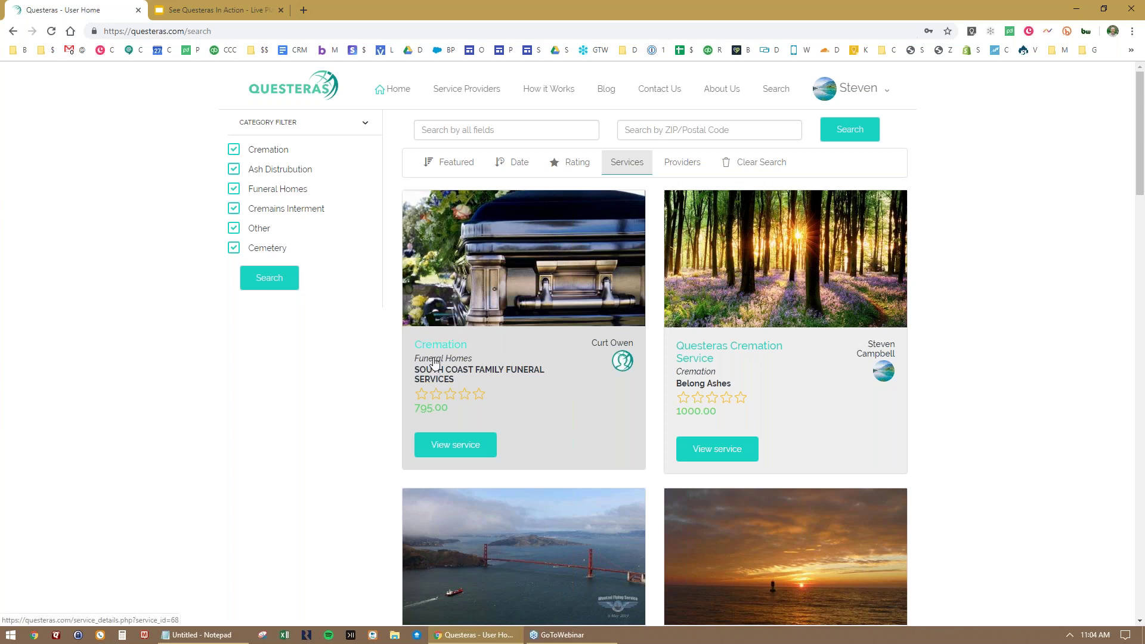
pyautogui.click(452, 458)
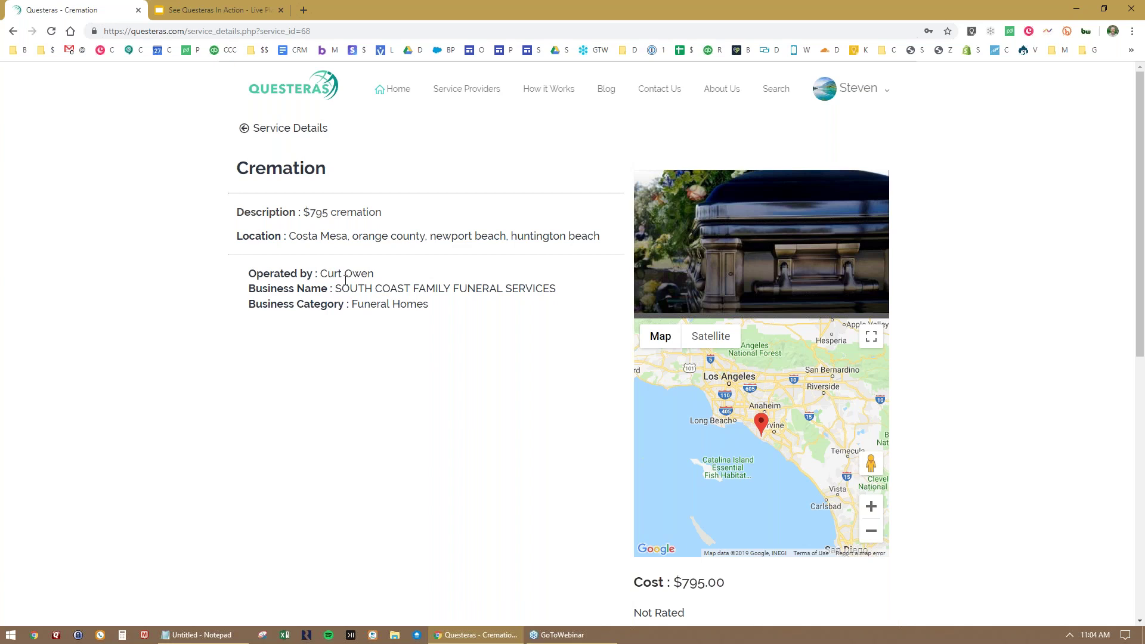
pyautogui.scroll(-1, 486, 391)
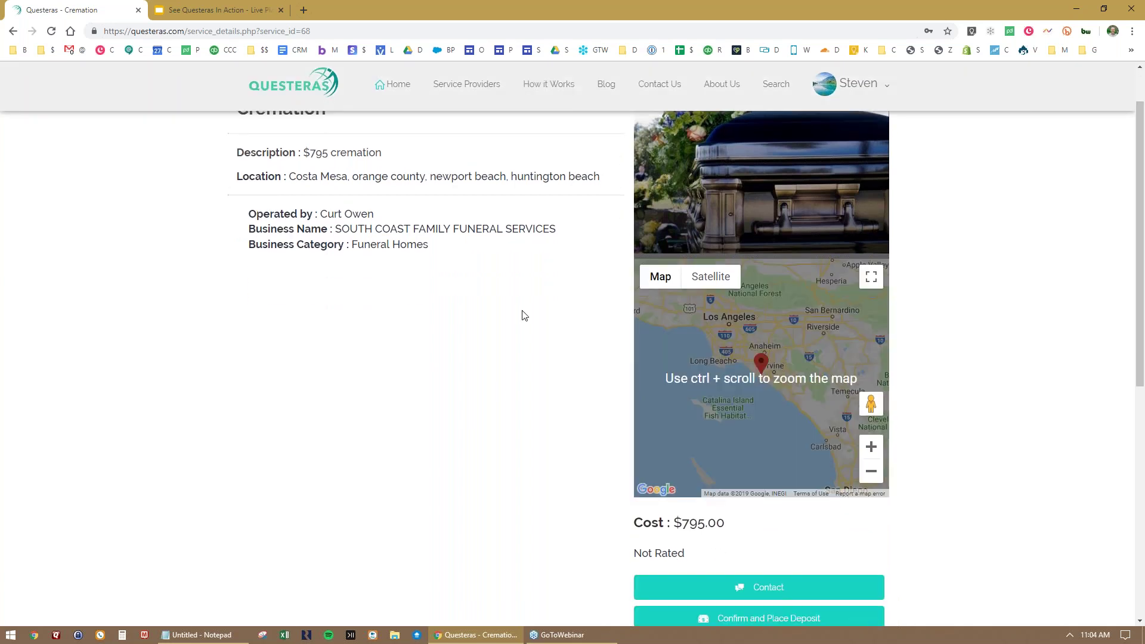
pyautogui.scroll(-3, 524, 315)
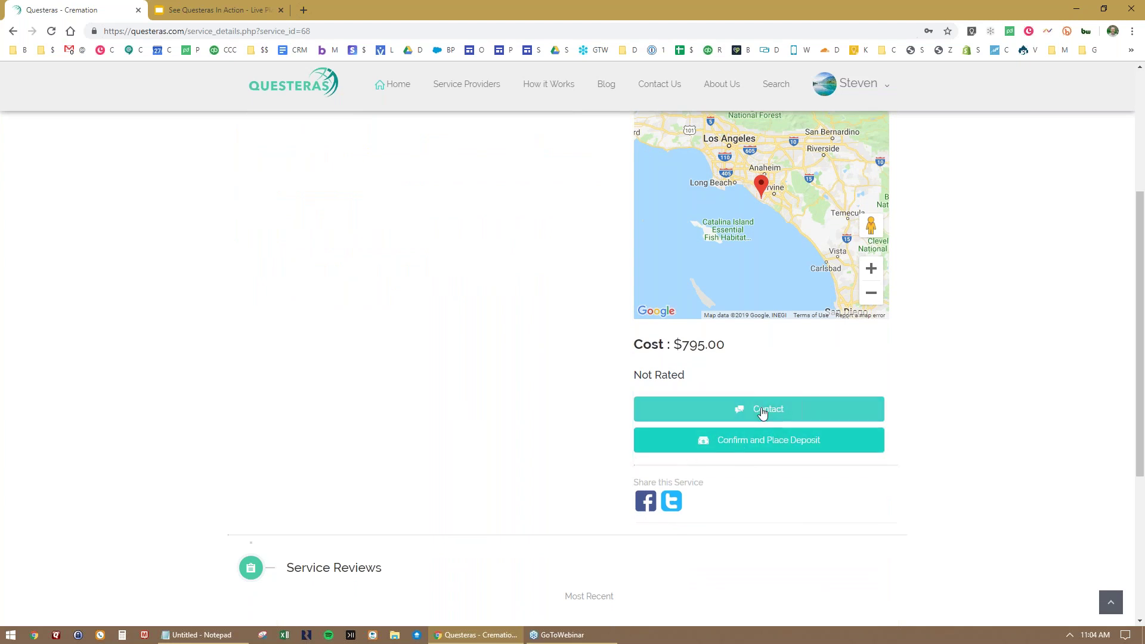
pyautogui.scroll(4, 476, 386)
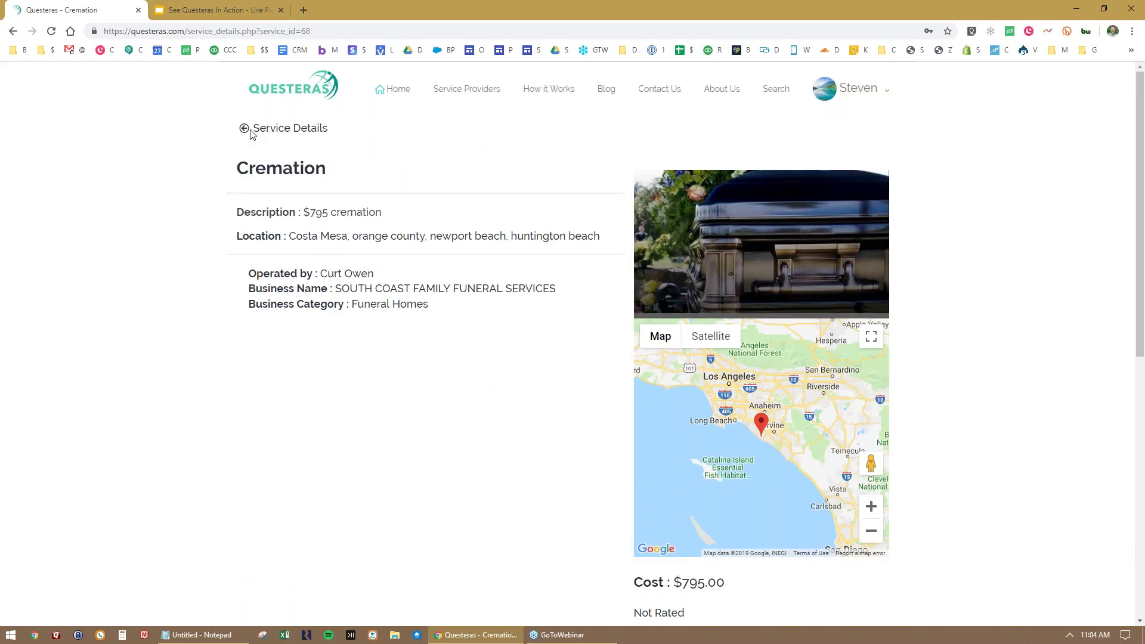
pyautogui.click(245, 124)
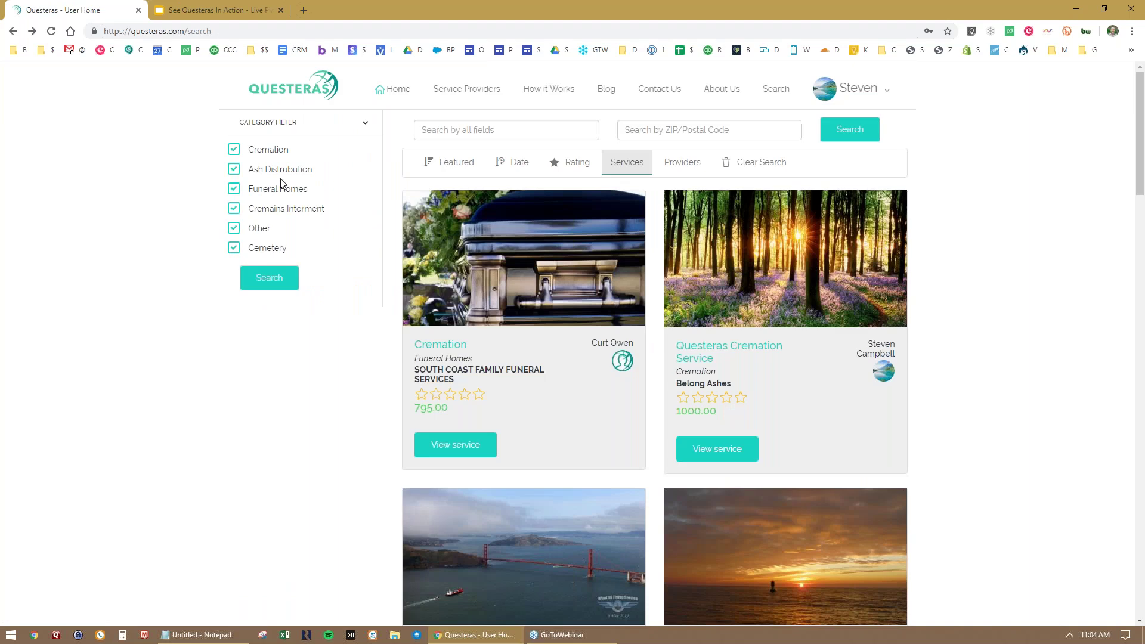
# Step: Toggle the Cemetery category filter off and on, browse the Providers results, and return to the Services results
pyautogui.click(233, 248)
pyautogui.click(233, 249)
pyautogui.click(675, 168)
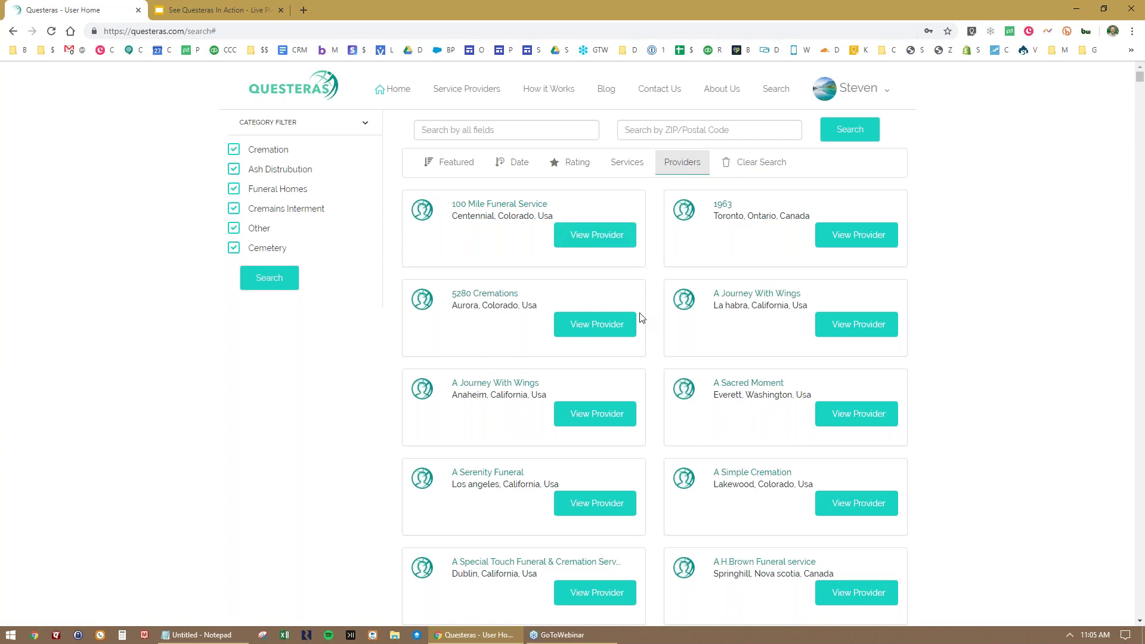
pyautogui.scroll(-8, 641, 318)
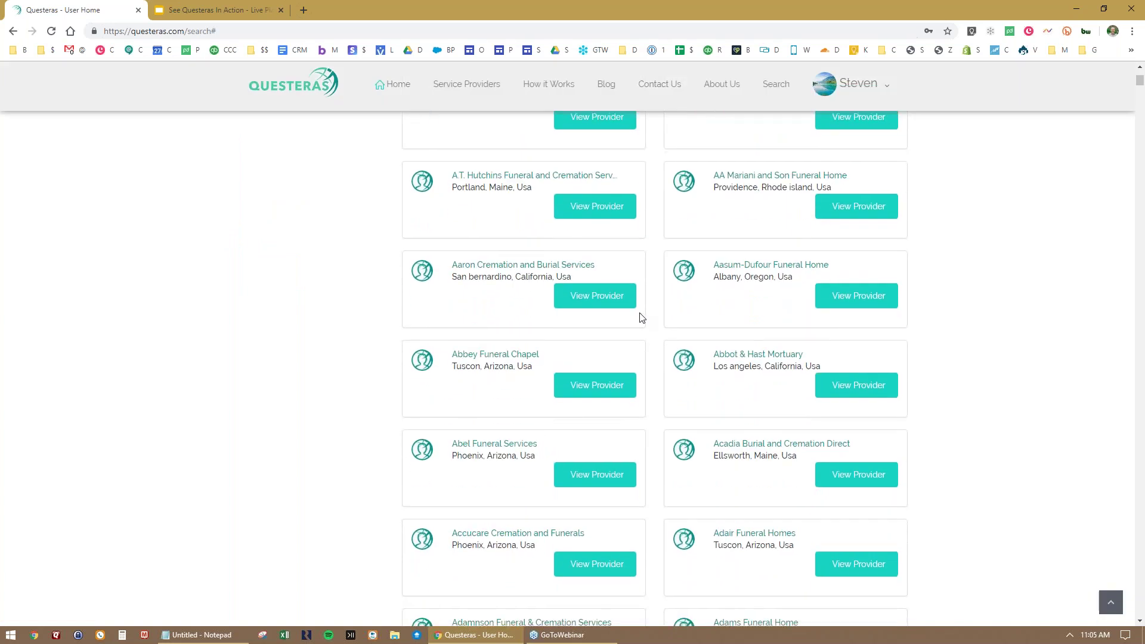
pyautogui.scroll(8, 641, 318)
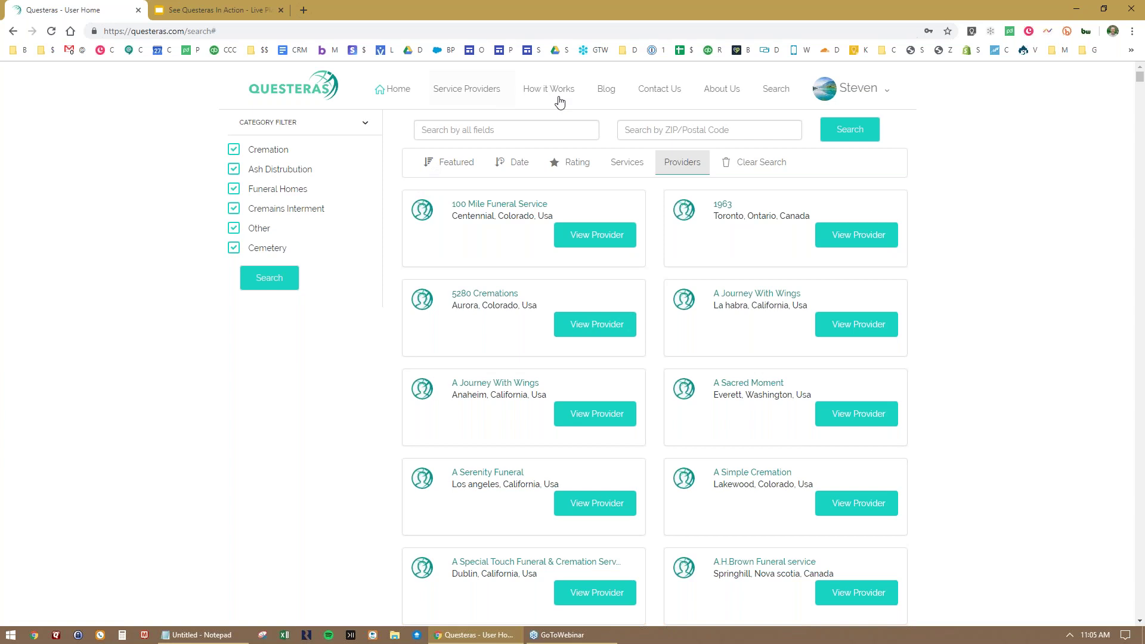
pyautogui.click(622, 169)
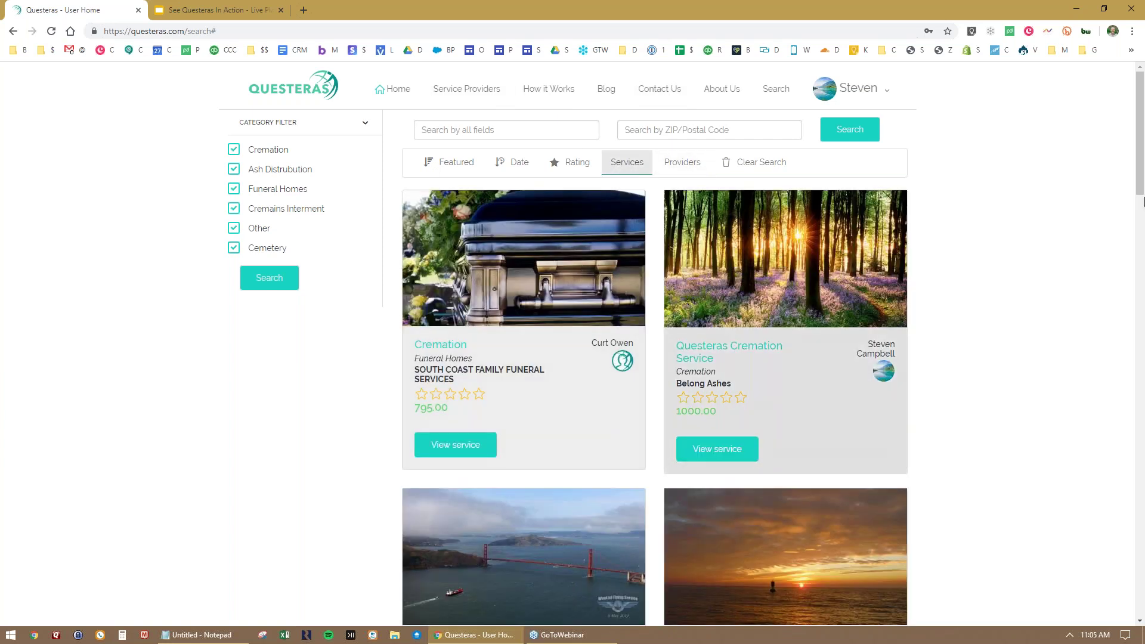
pyautogui.moveTo(1141, 154)
pyautogui.mouseDown()
pyautogui.moveTo(1141, 453)
pyautogui.moveTo(1138, 143)
pyautogui.mouseUp()
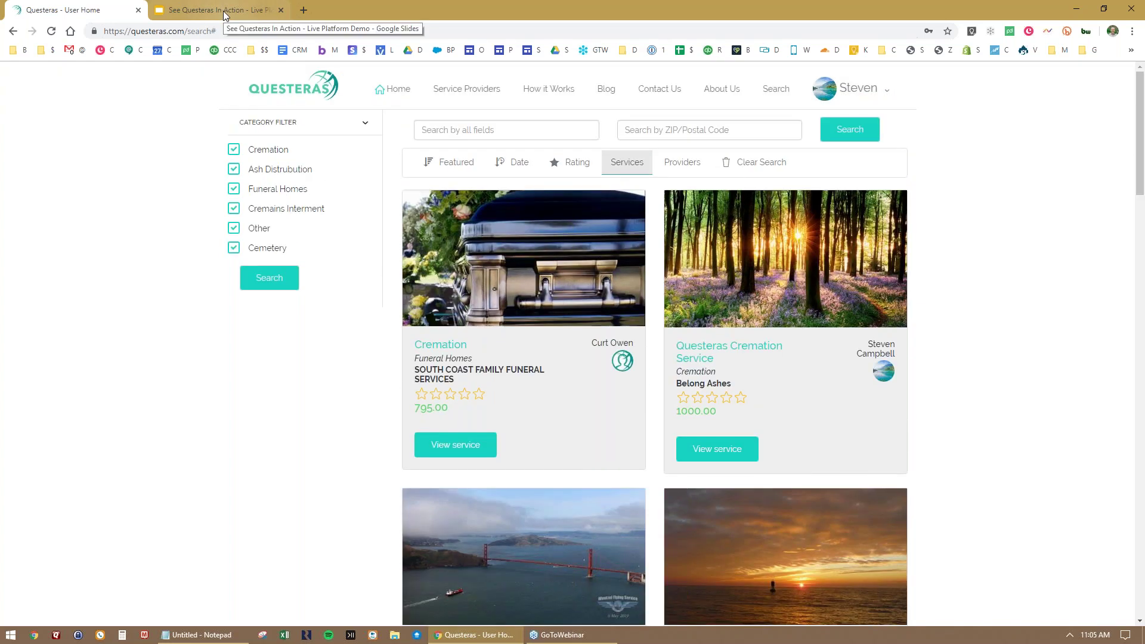
# Step: Switch to the Google Slides deck, present slide 4, advance to the confirm and place deposit slide, and exit the slideshow
pyautogui.click(224, 14)
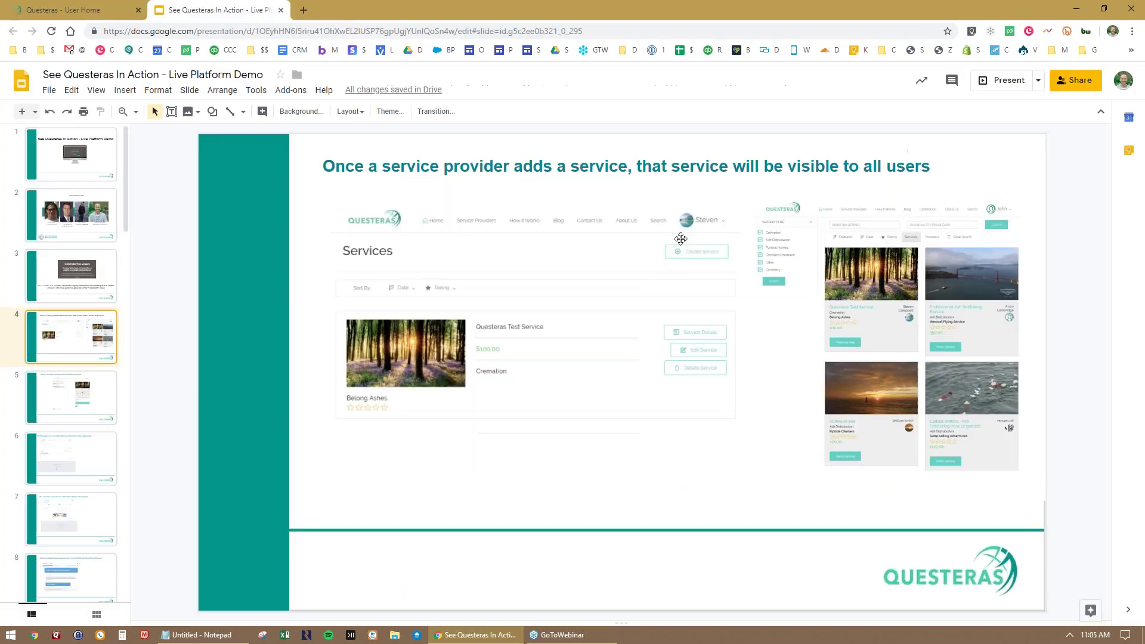
pyautogui.click(984, 86)
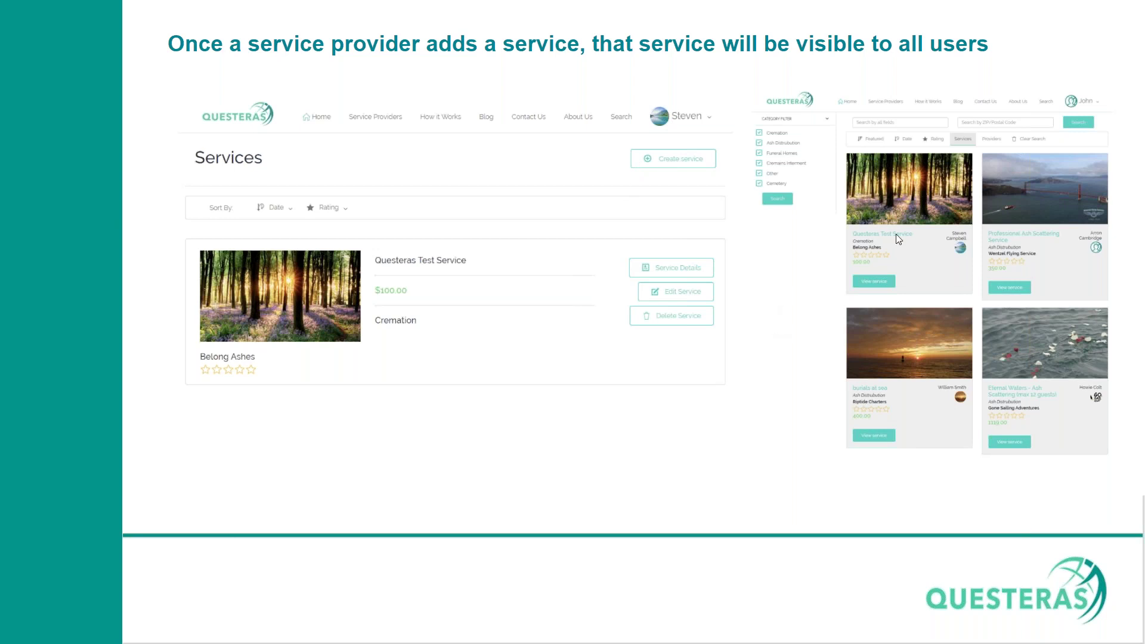
pyautogui.click(589, 327)
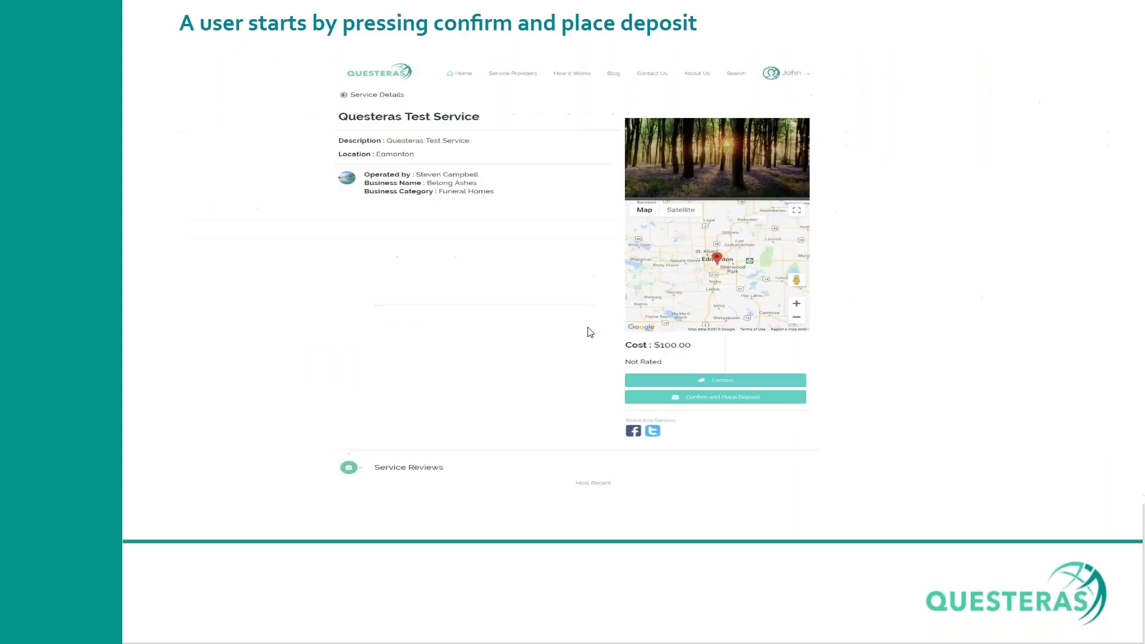
pyautogui.press('Escape')
# Step: Switch back to the Questeras site, go to the business account's services, and open the Questeras Cremation Service for editing
pyautogui.click(83, 11)
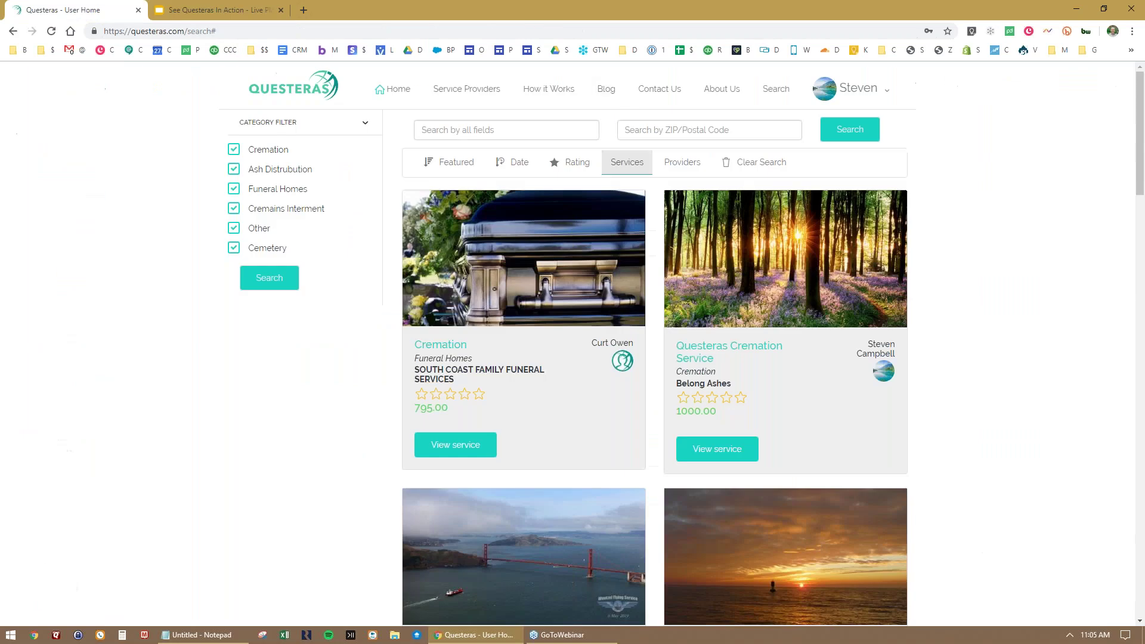
pyautogui.click(888, 94)
pyautogui.click(837, 129)
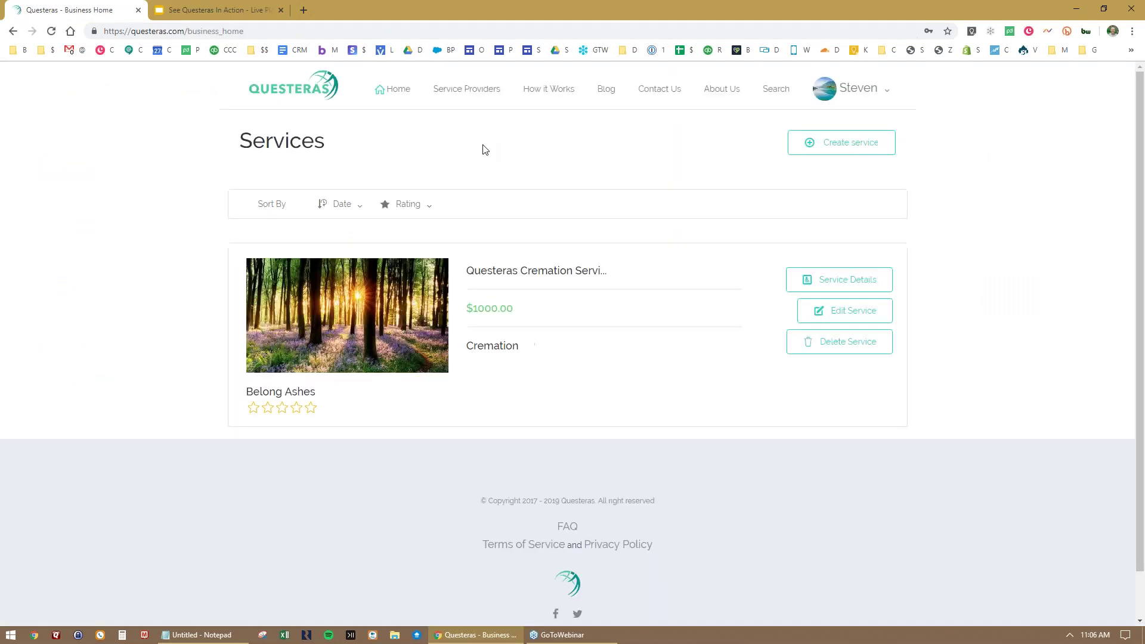
pyautogui.click(831, 312)
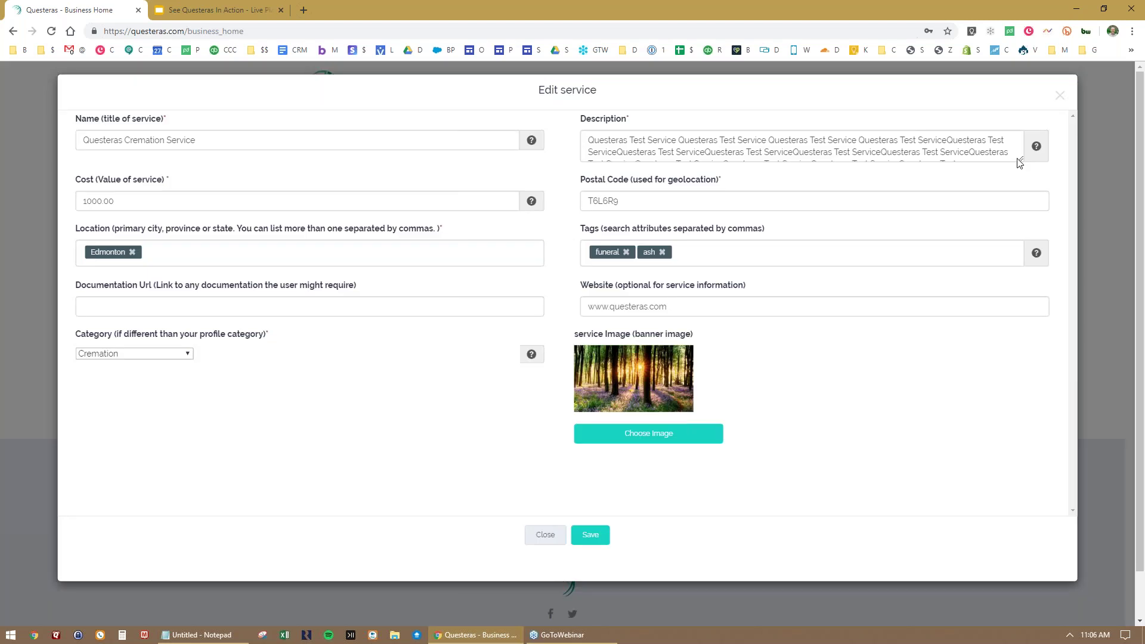
# Step: Enlarge the Description box, examine the Documentation Url, Tags and Website fields, and close the service form without saving
pyautogui.moveTo(1021, 162); pyautogui.dragTo(1028, 259)
pyautogui.click(788, 175)
pyautogui.click(773, 203)
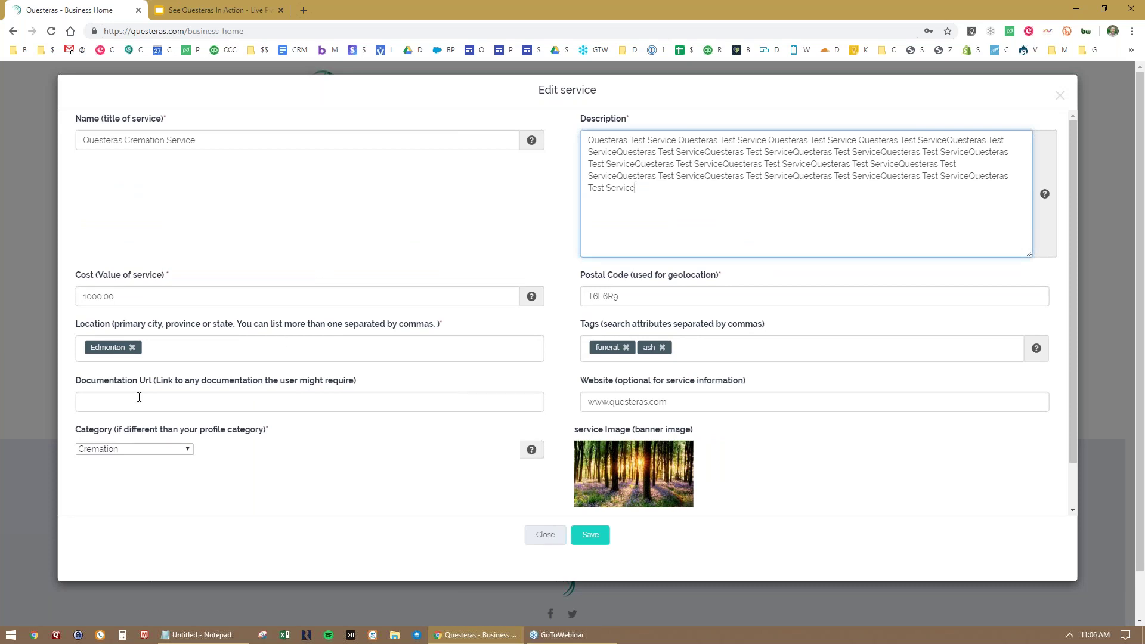
pyautogui.moveTo(78, 382); pyautogui.dragTo(372, 385)
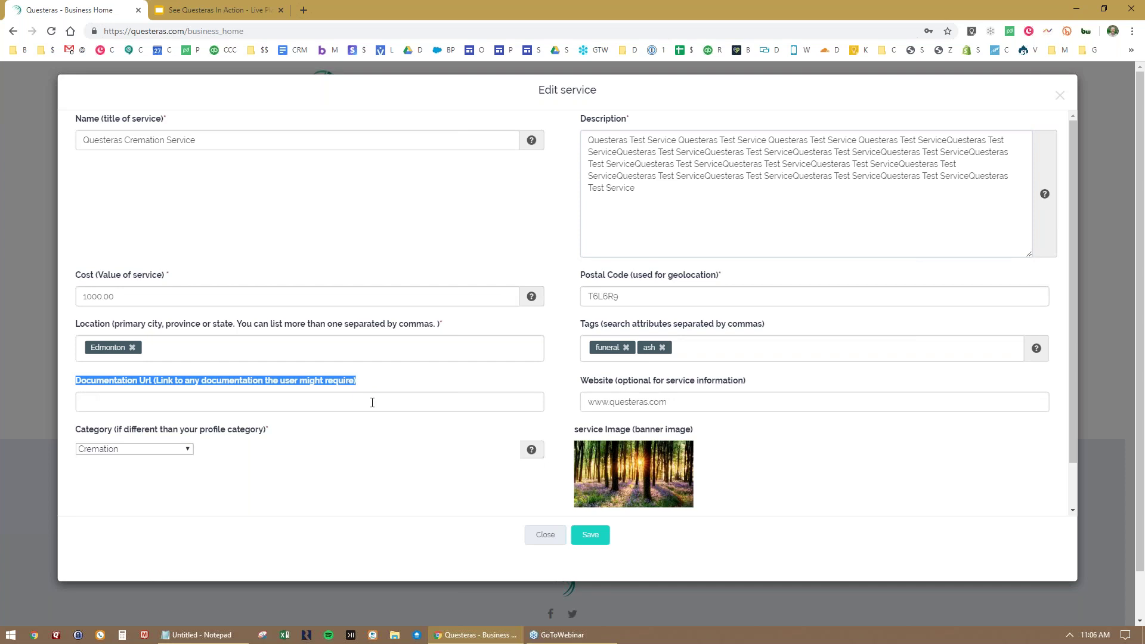
pyautogui.click(372, 403)
pyautogui.moveTo(75, 382); pyautogui.dragTo(390, 383)
pyautogui.click(387, 408)
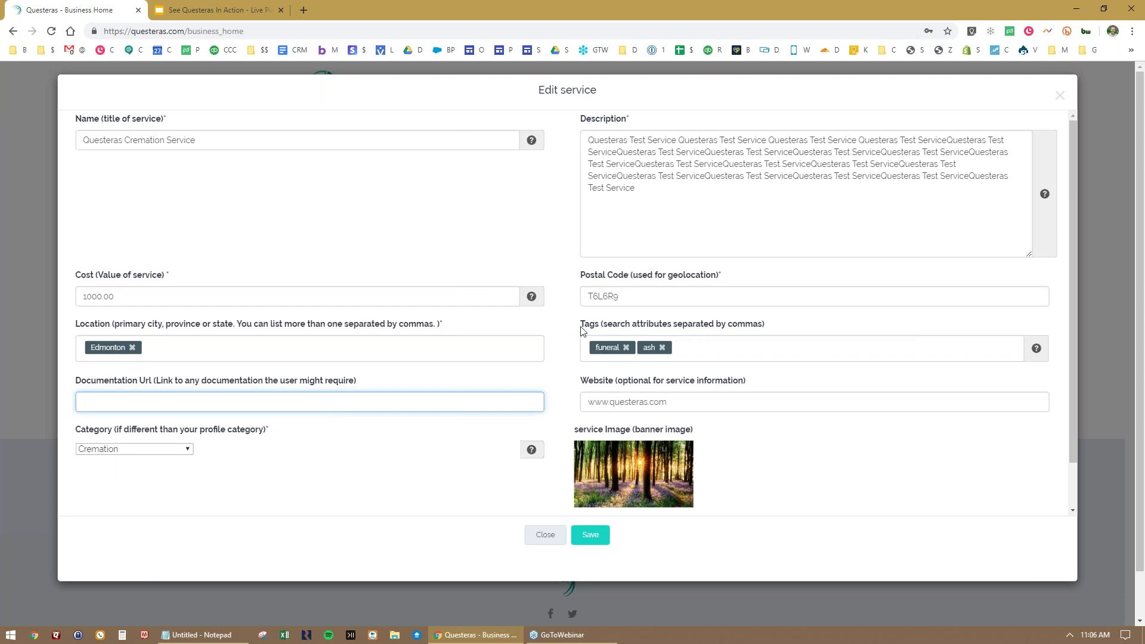
pyautogui.moveTo(581, 327); pyautogui.dragTo(797, 327)
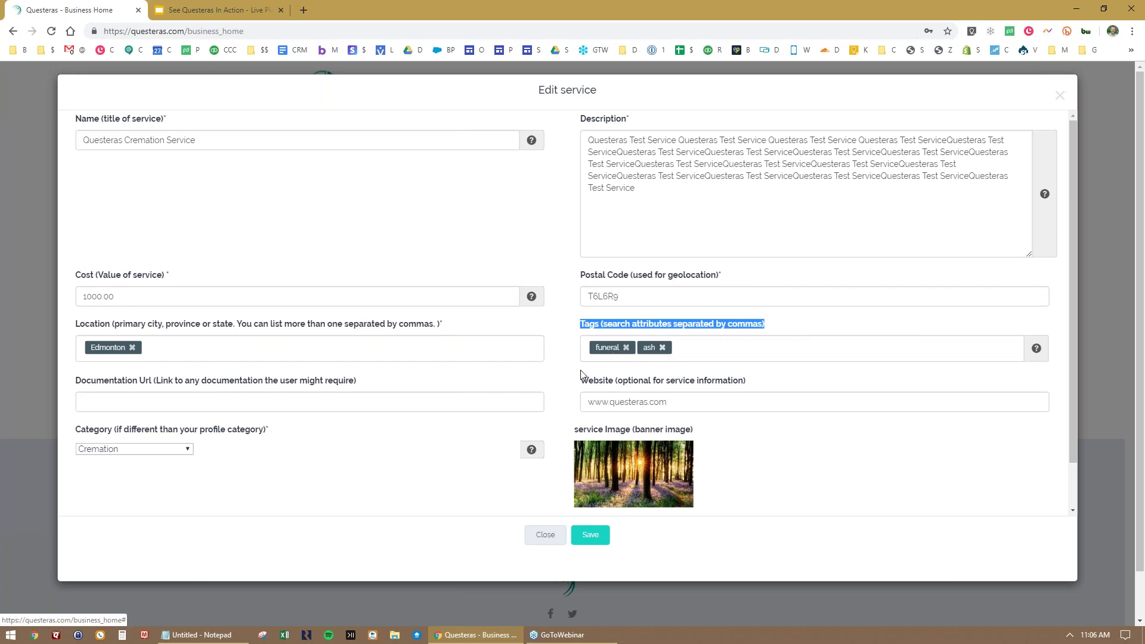
pyautogui.moveTo(587, 404); pyautogui.dragTo(697, 408)
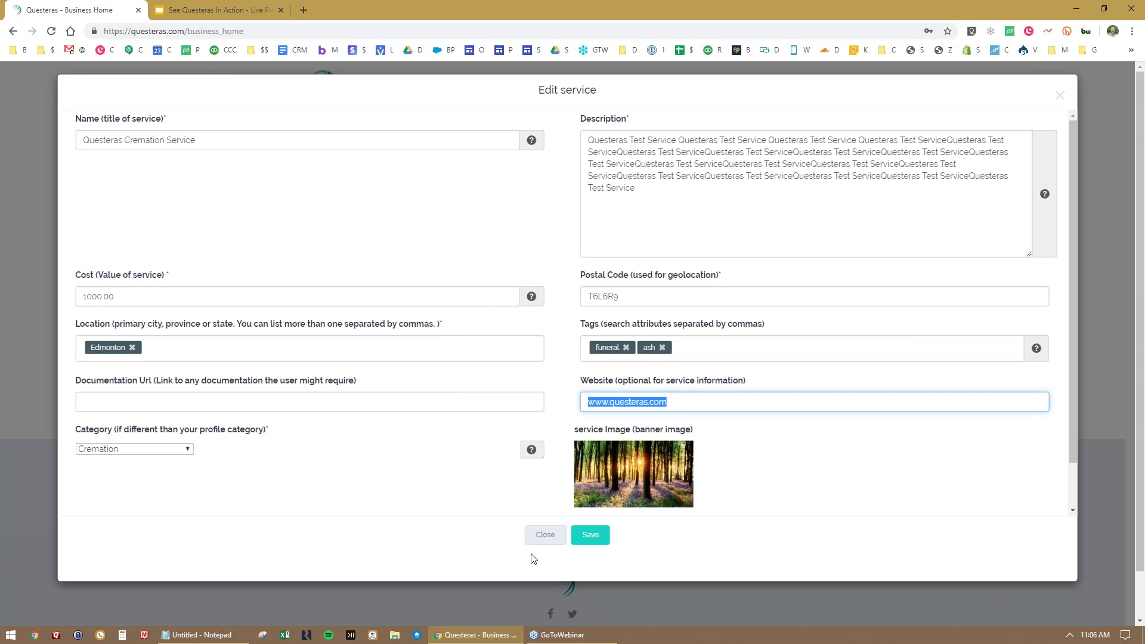
pyautogui.click(542, 537)
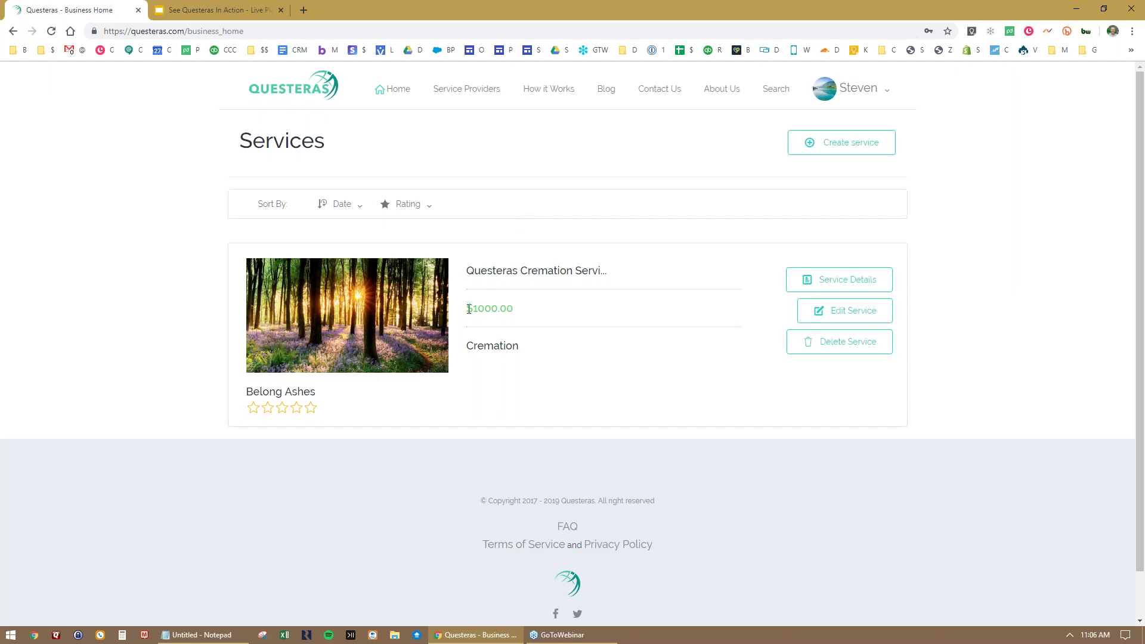
# Step: View the blank form for creating a new service and close it without entering anything
pyautogui.click(820, 149)
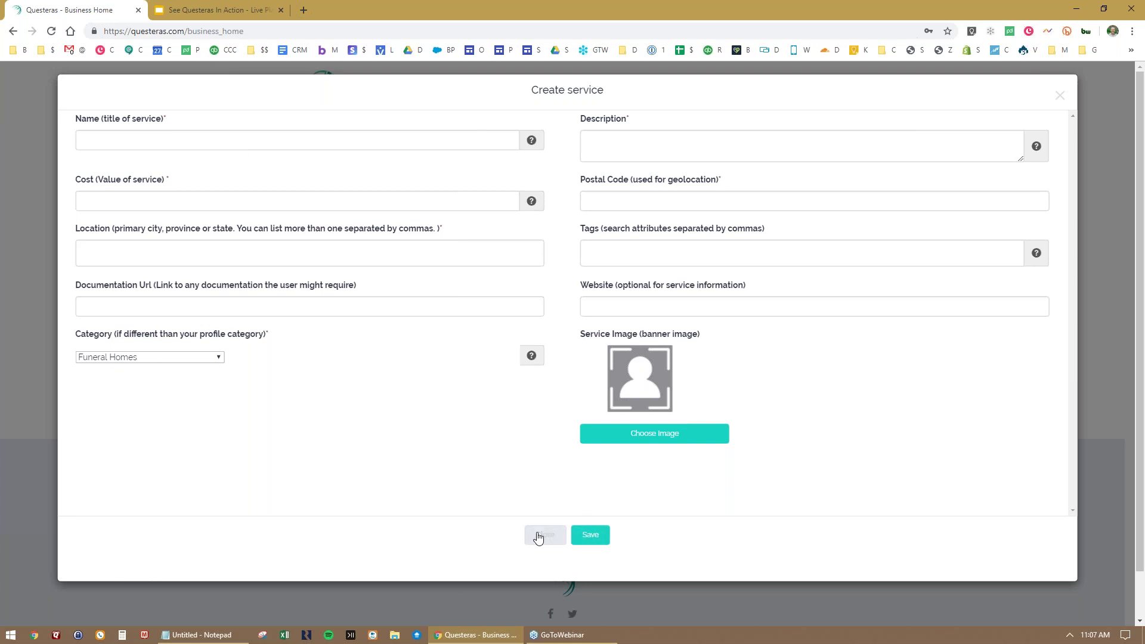
pyautogui.click(1061, 96)
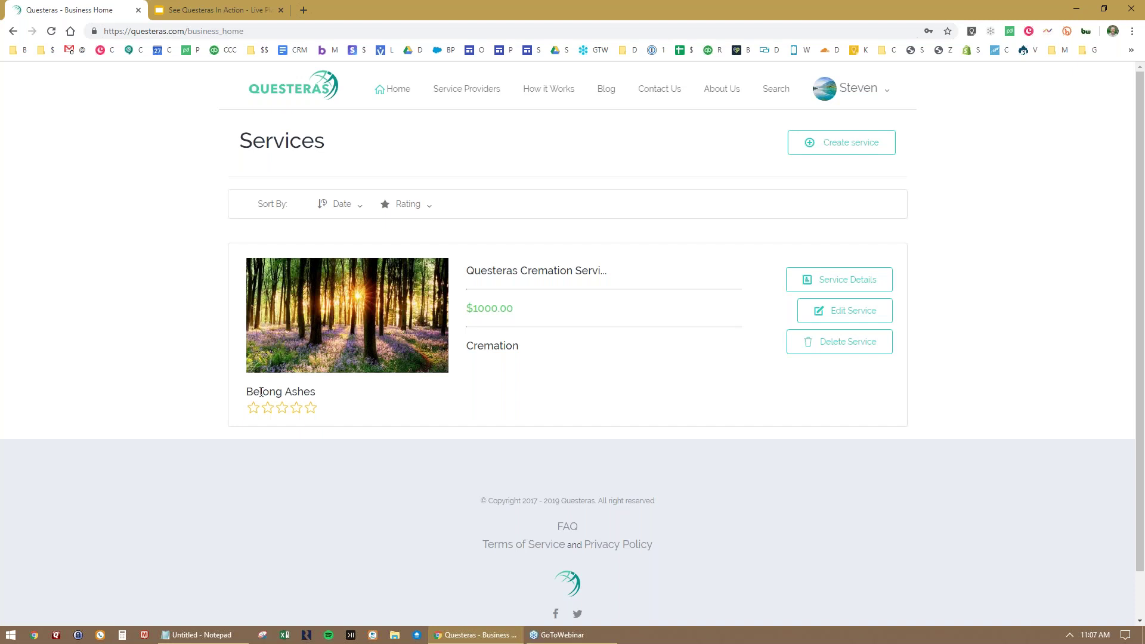
# Step: Switch to the Google Slides deck, present from slide 5, and advance to the slide about adding additional information
pyautogui.click(171, 12)
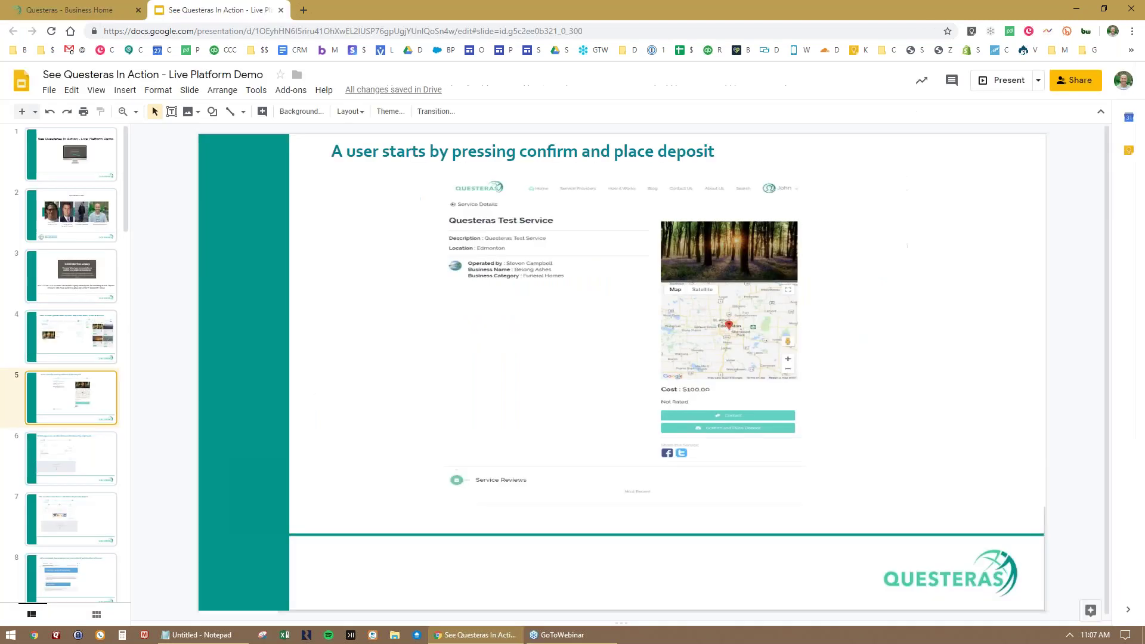
pyautogui.click(1000, 80)
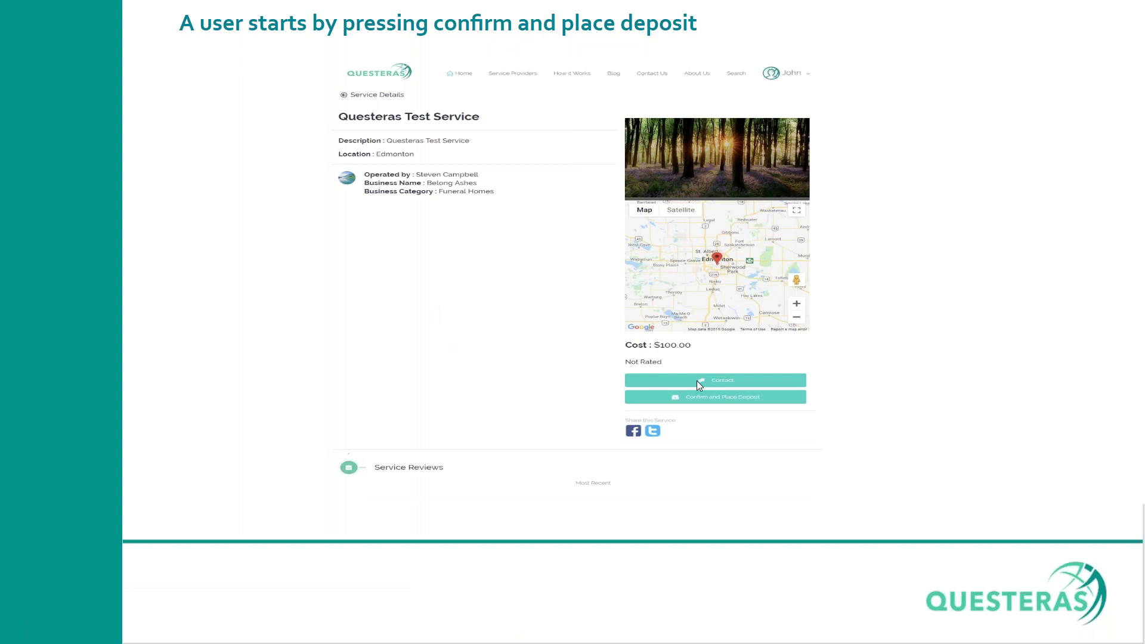
pyautogui.click(513, 338)
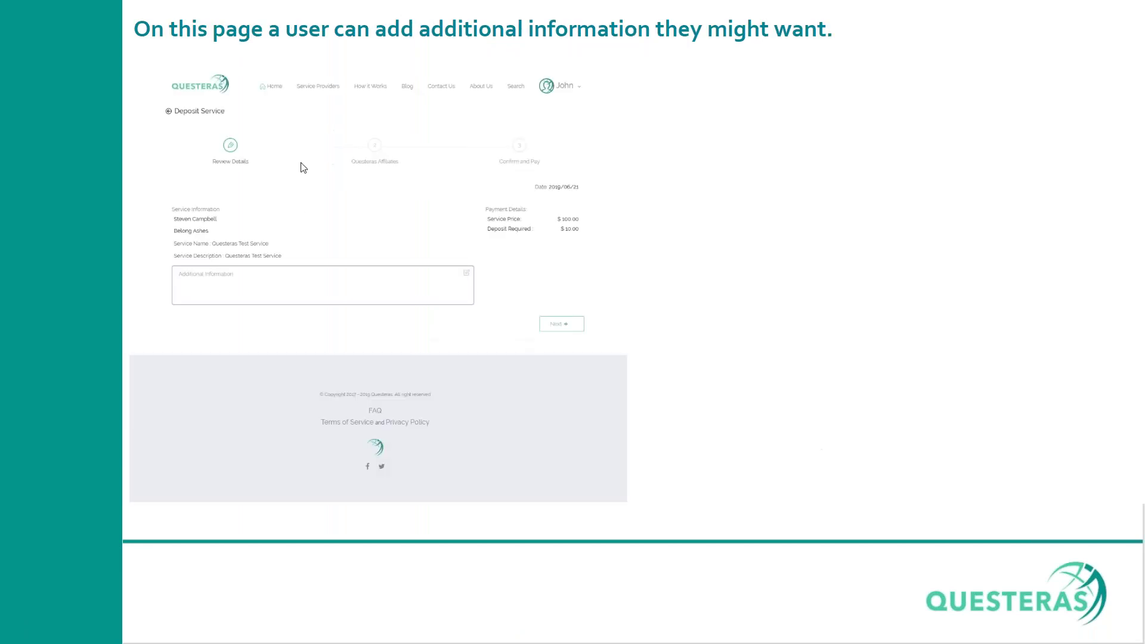